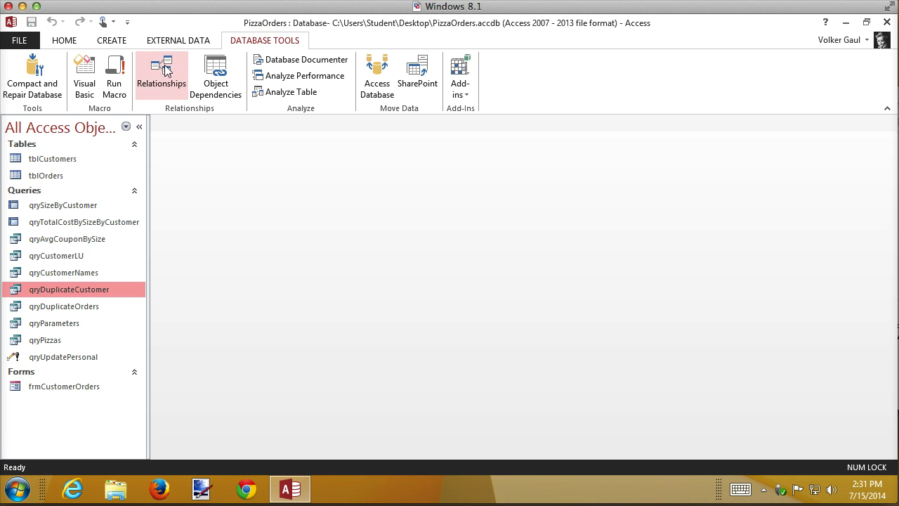
# - Review how tblCustomers and tblOrders are related in the Relationships window, and close it
pyautogui.click(163, 72)
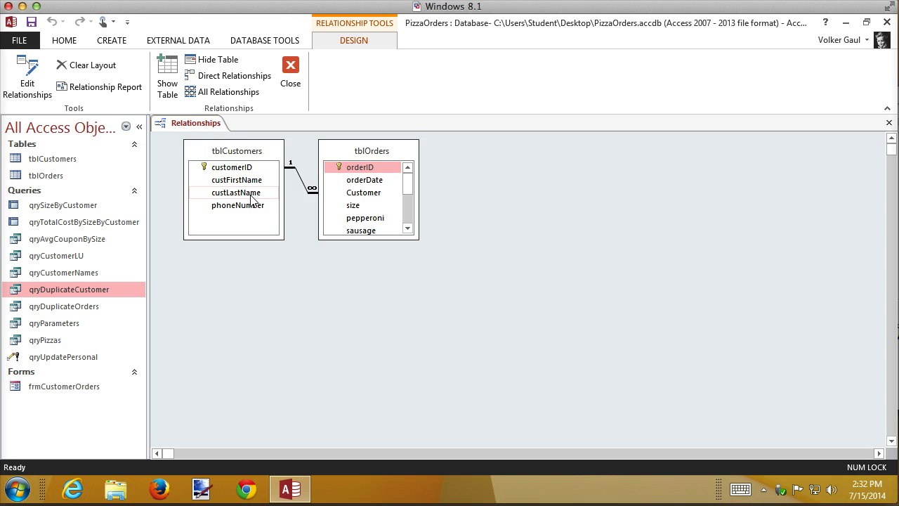
pyautogui.click(292, 72)
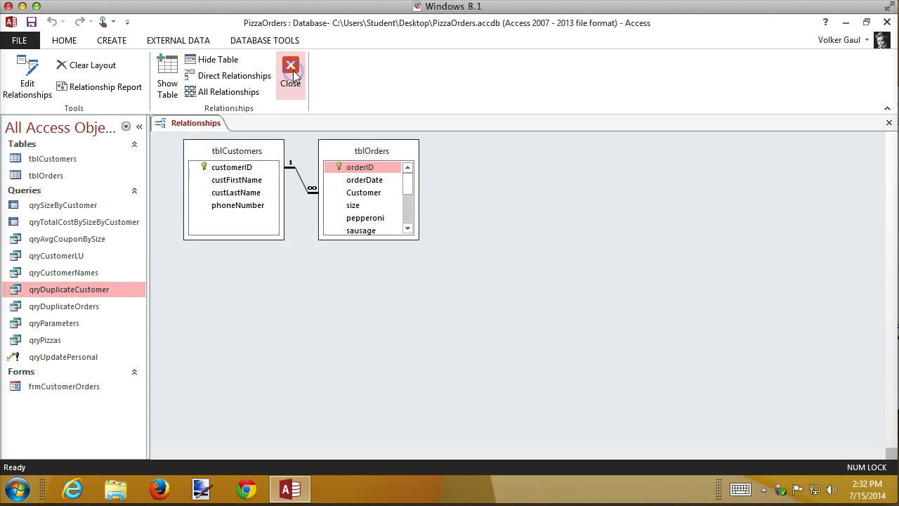
# - Start a Find Unmatched query for tblCustomers records without related tblOrders records, matching customerID to Customer
pyautogui.click(104, 40)
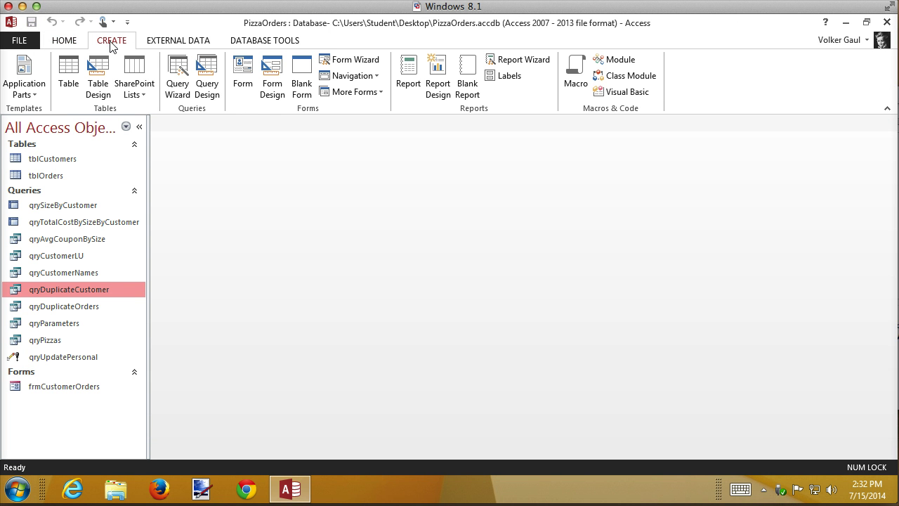
pyautogui.click(188, 87)
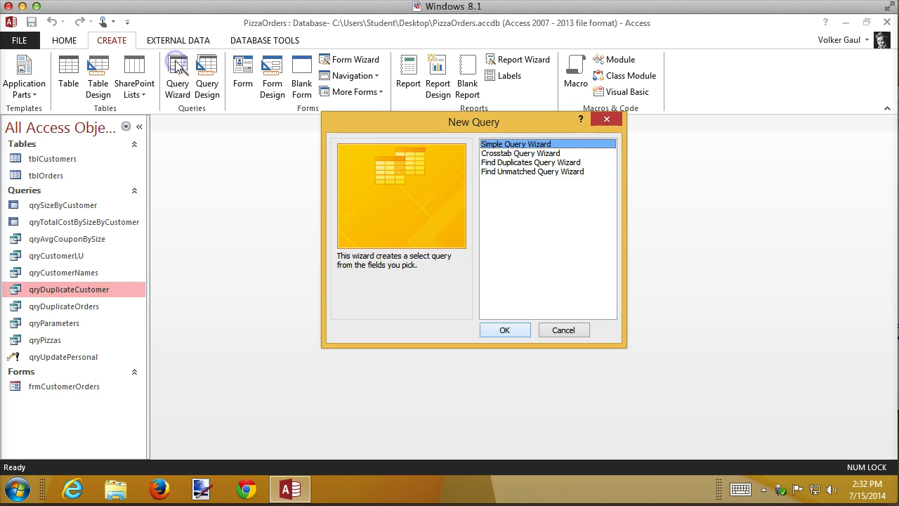
pyautogui.click(541, 172)
pyautogui.click(508, 329)
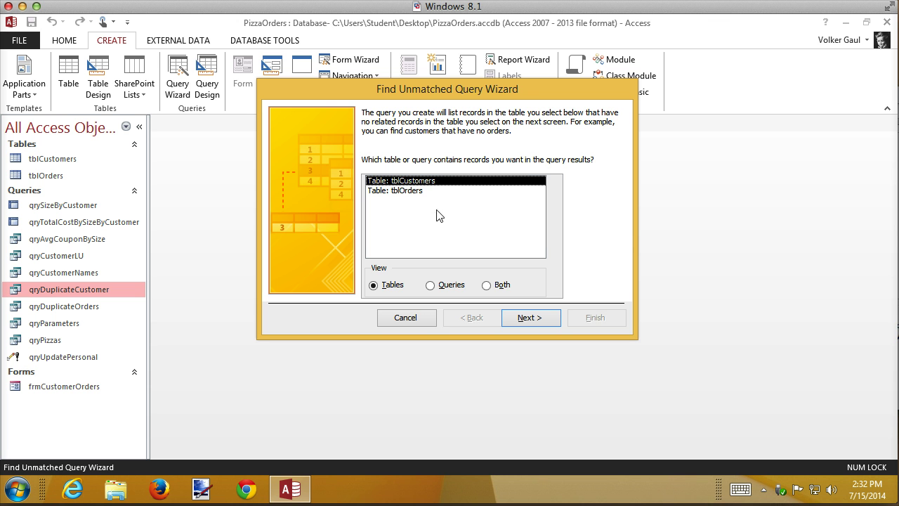
pyautogui.click(522, 319)
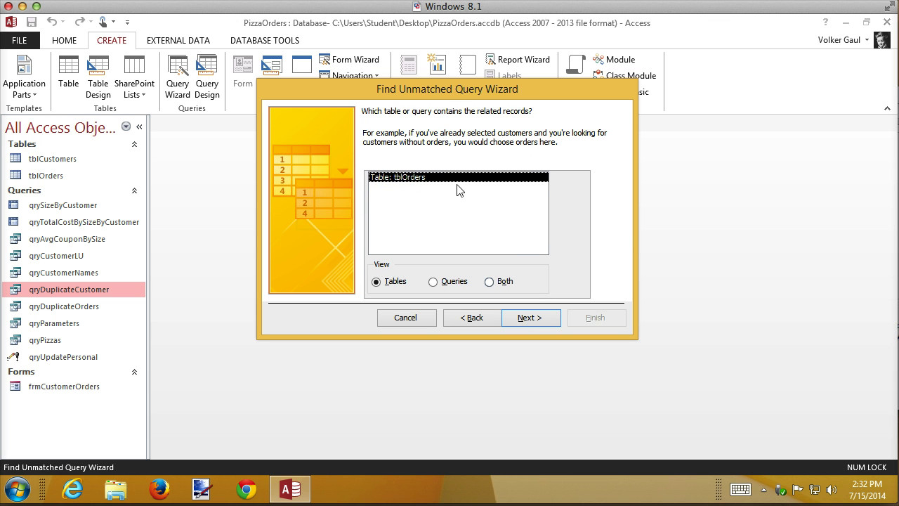
pyautogui.click(537, 320)
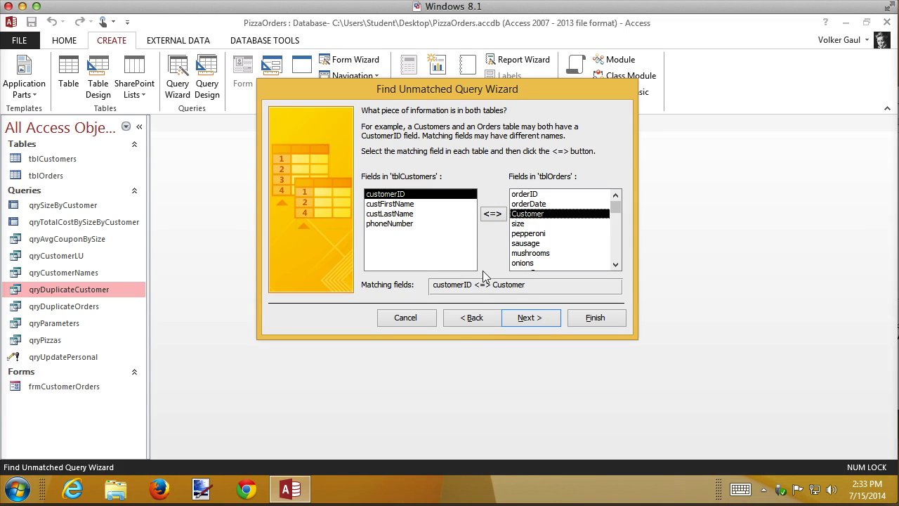
pyautogui.click(538, 320)
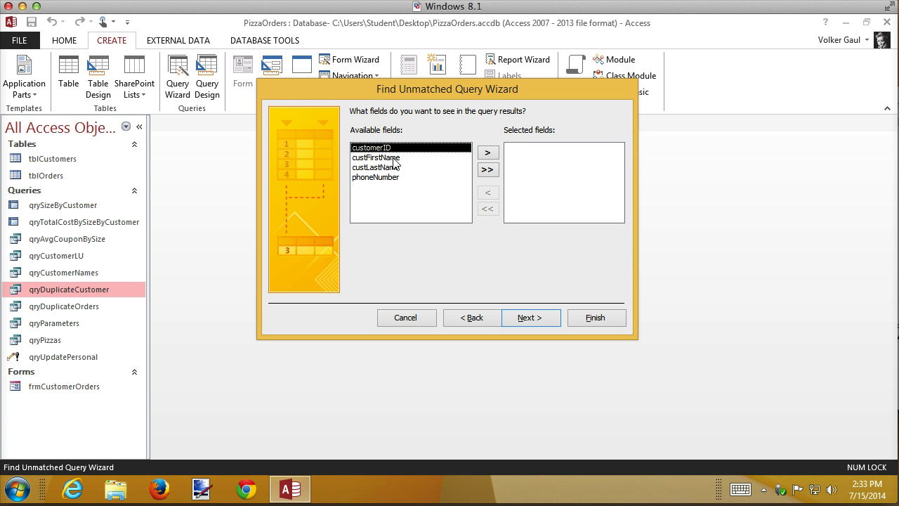
# - Include custFirstName, custLastName and phoneNumber in the query results, leaving out customerID
pyautogui.click(488, 170)
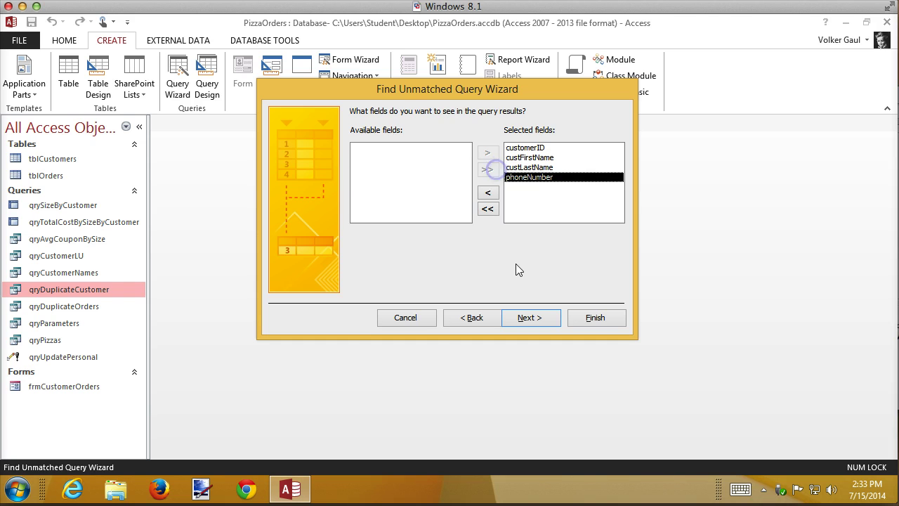
pyautogui.click(532, 149)
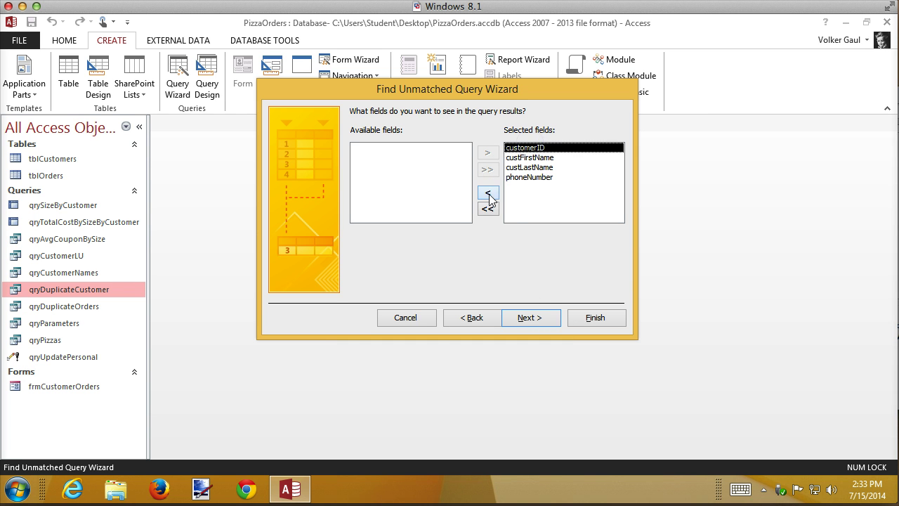
pyautogui.click(488, 192)
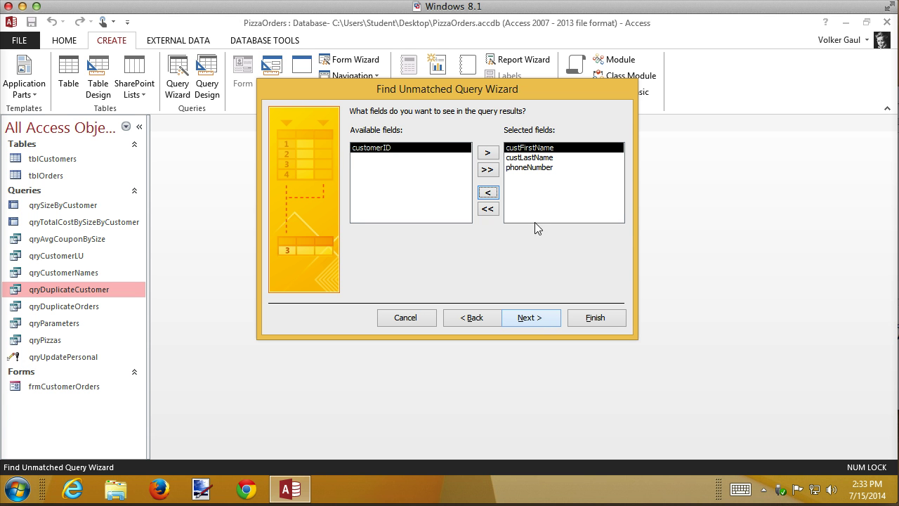
pyautogui.click(528, 320)
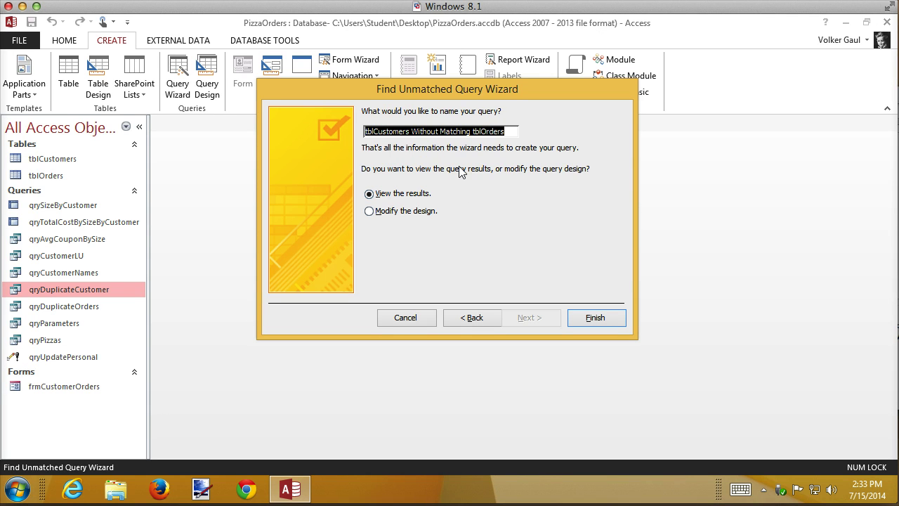
# - Name the query qryCustomersWithoutOrders and finish the wizard to view the results
pyautogui.write('qryC')
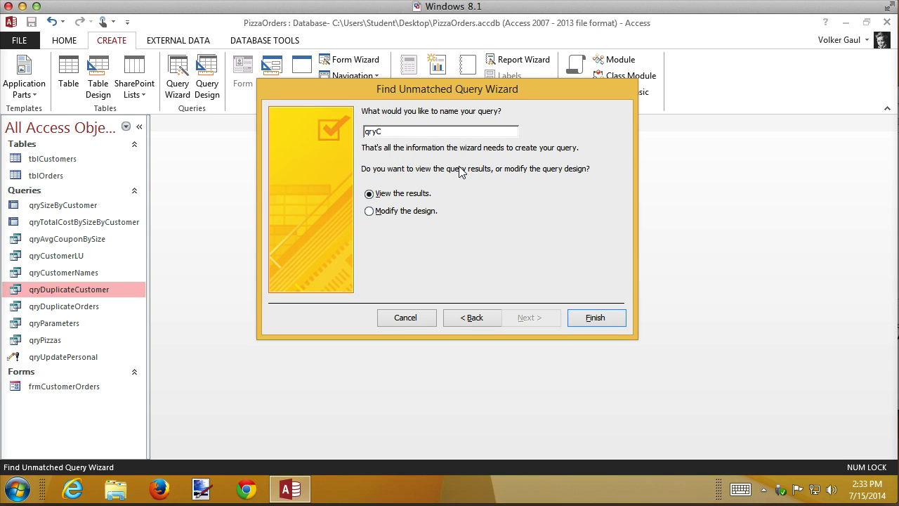
pyautogui.write('ustomersWithoutOrders')
pyautogui.click(621, 316)
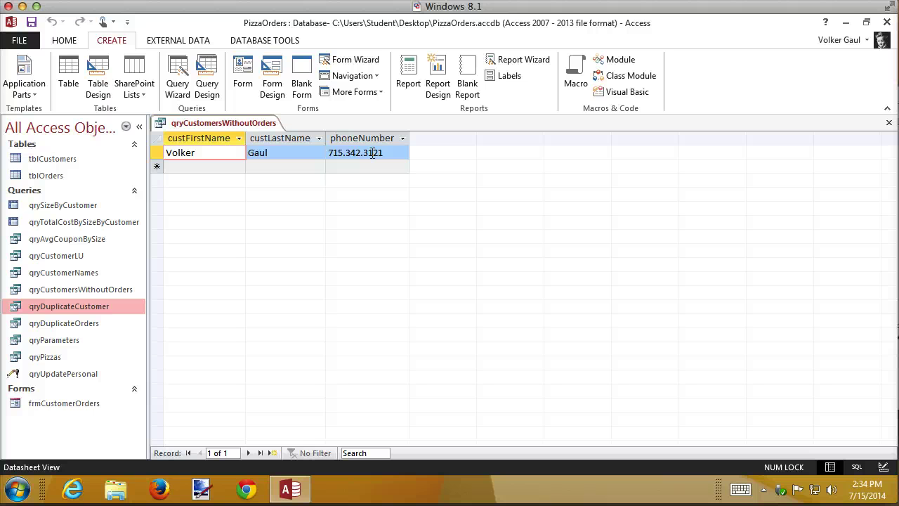
# - Open tblCustomers and filter custFirstName to only the first name of the customer listed in the unmatched query
pyautogui.doubleClick(32, 158)
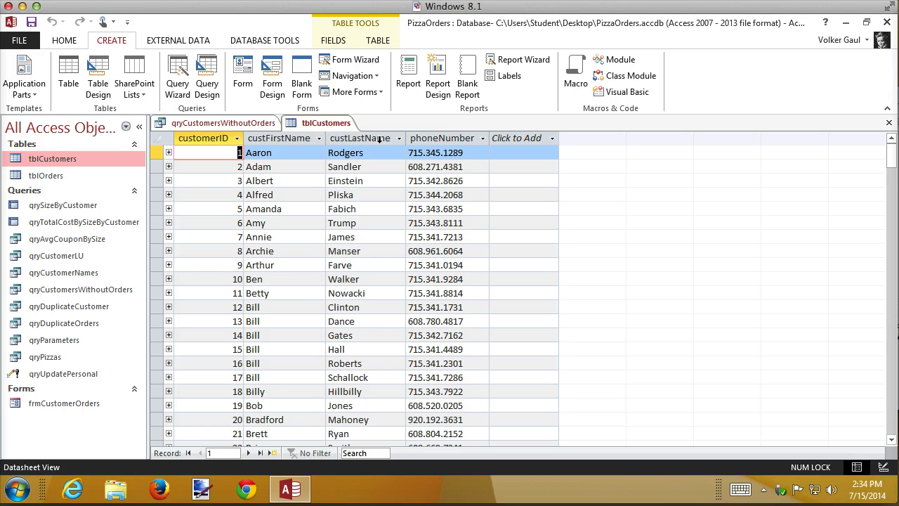
pyautogui.click(318, 139)
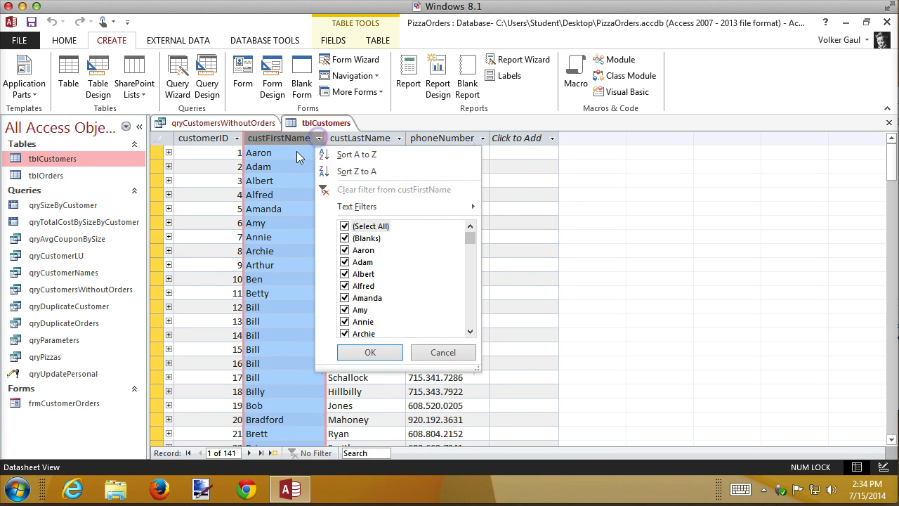
pyautogui.click(345, 226)
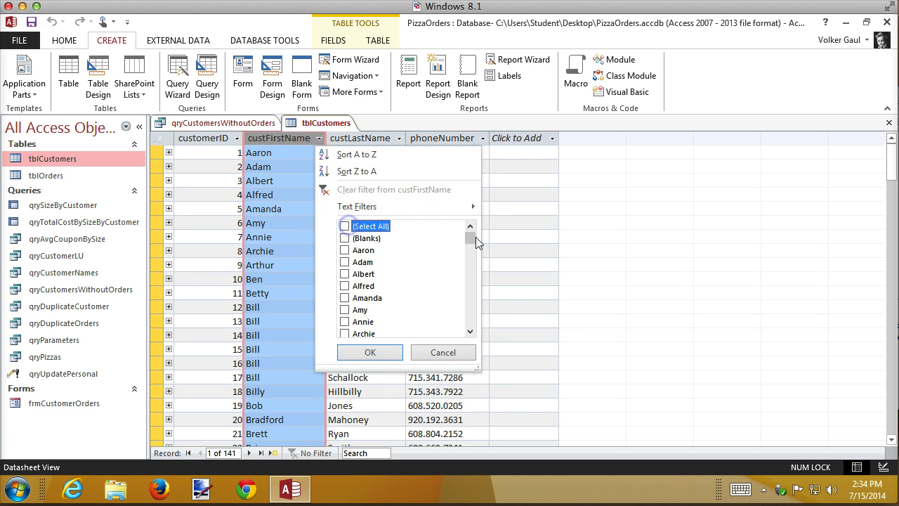
pyautogui.moveTo(475, 242); pyautogui.dragTo(470, 321)
pyautogui.click(345, 333)
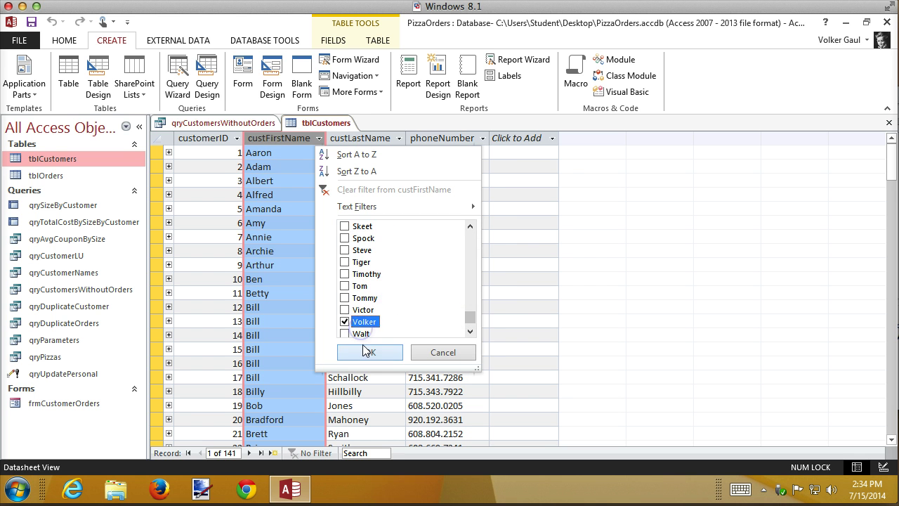
pyautogui.click(362, 351)
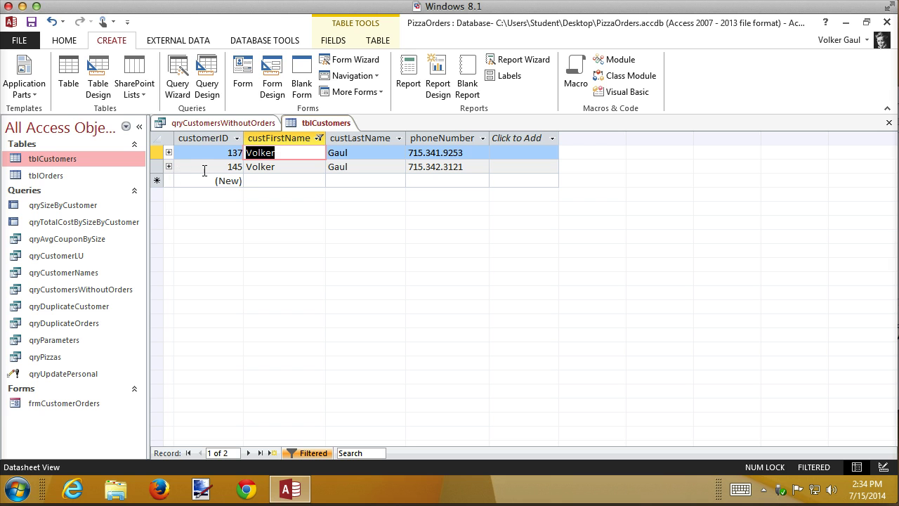
# - Examine the related orders of both filtered customer records, expanding and collapsing each one
pyautogui.click(169, 168)
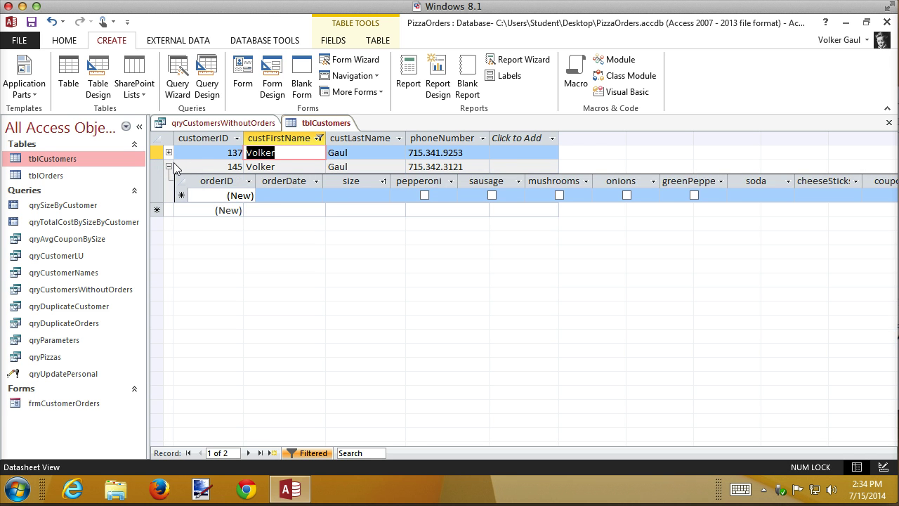
pyautogui.click(169, 166)
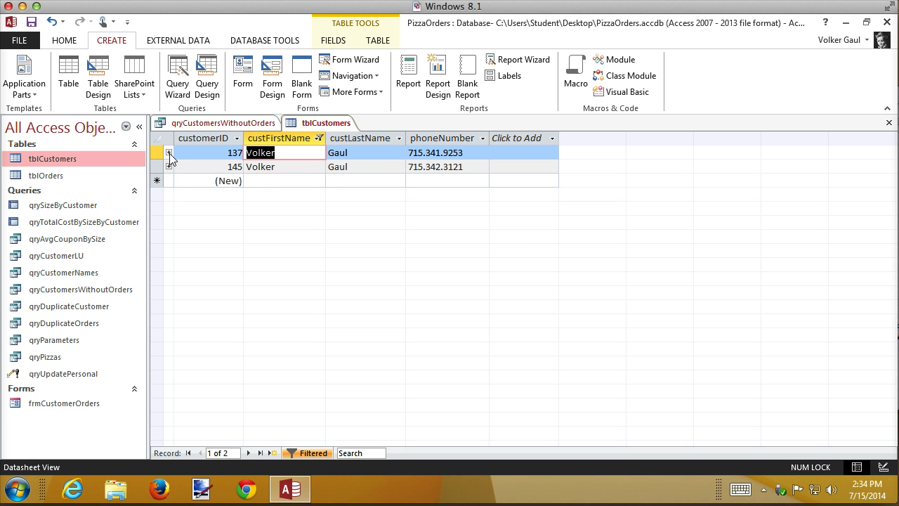
pyautogui.click(168, 153)
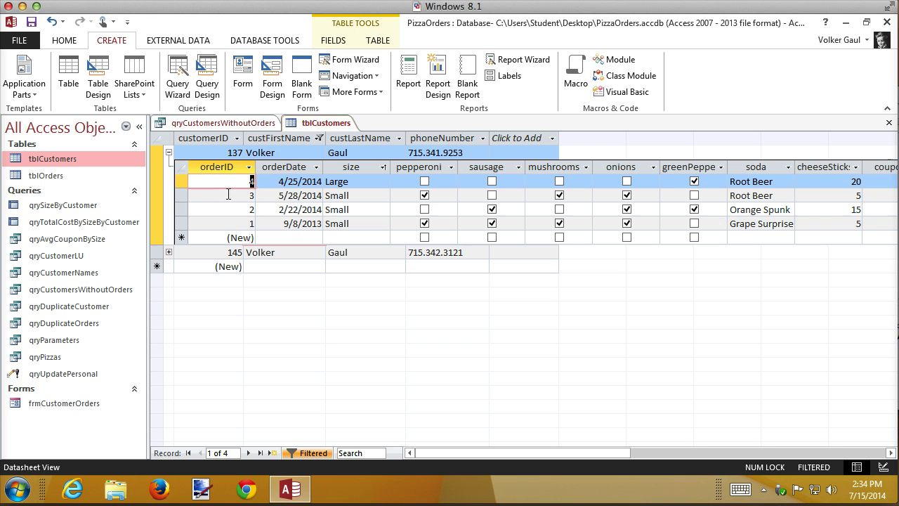
pyautogui.click(169, 152)
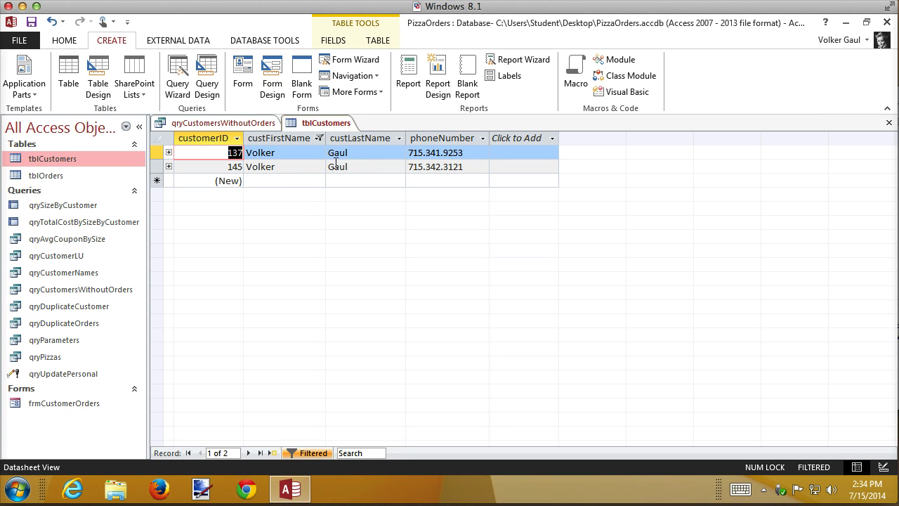
# - Delete the customer record listed in qryCustomersWithoutOrders and confirm the deletion
pyautogui.click(234, 126)
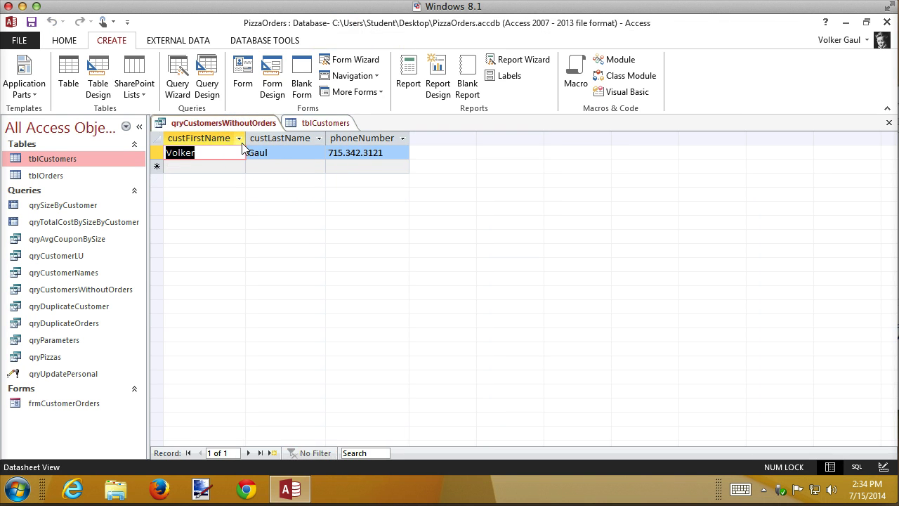
pyautogui.click(158, 152)
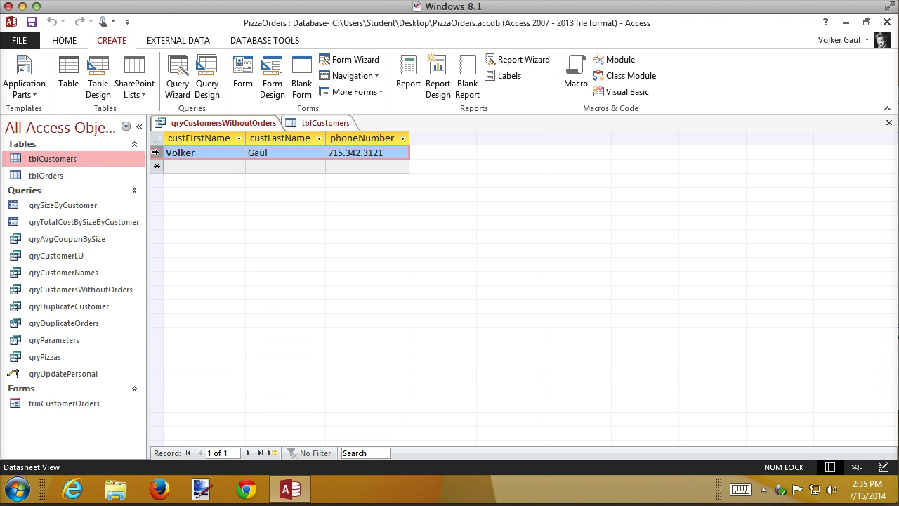
pyautogui.rightClick(156, 153)
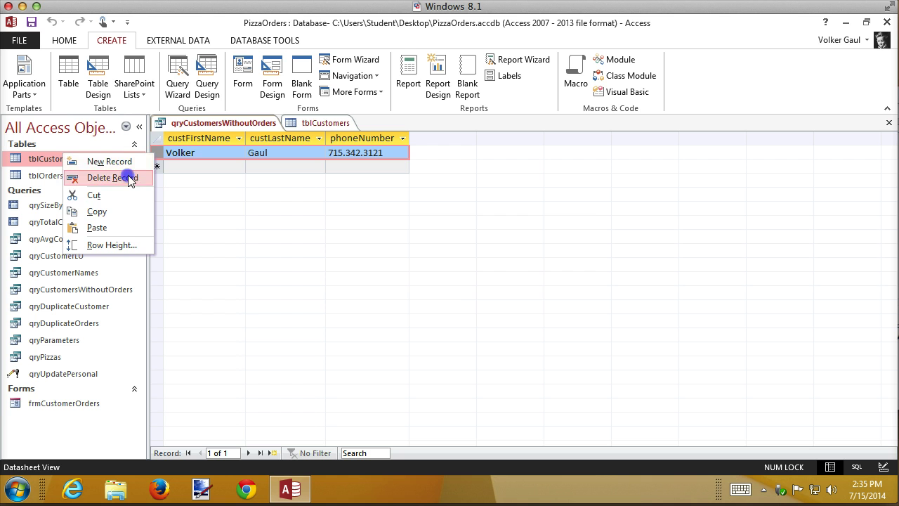
pyautogui.click(129, 177)
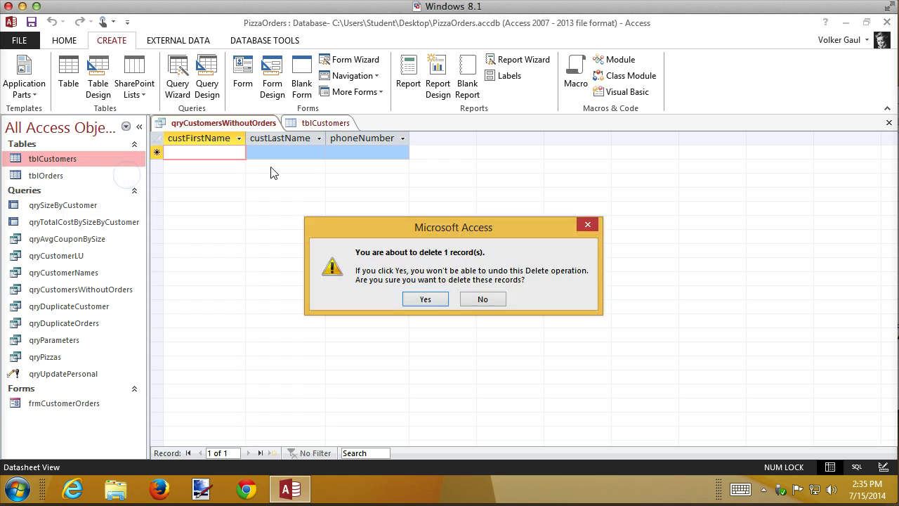
pyautogui.click(426, 298)
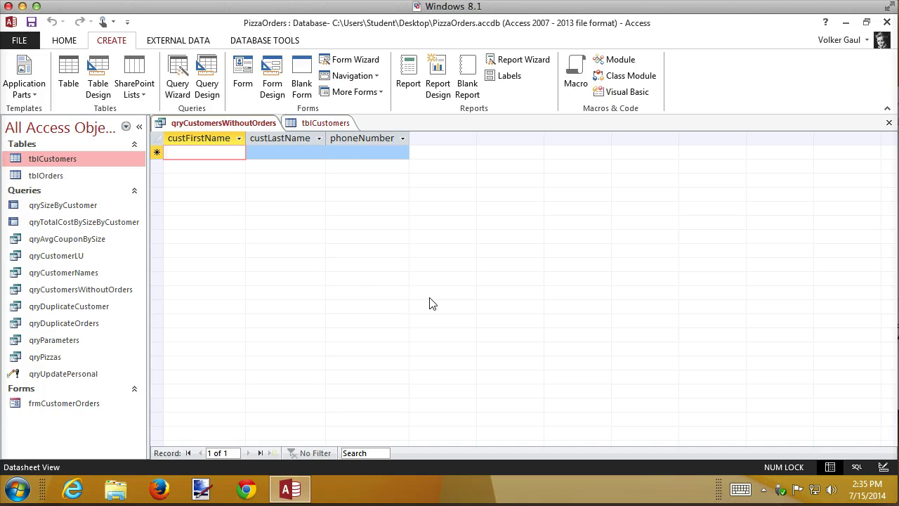
# - Close qryCustomersWithoutOrders and tblCustomers without saving the table's design changes
pyautogui.click(890, 123)
pyautogui.click(890, 123)
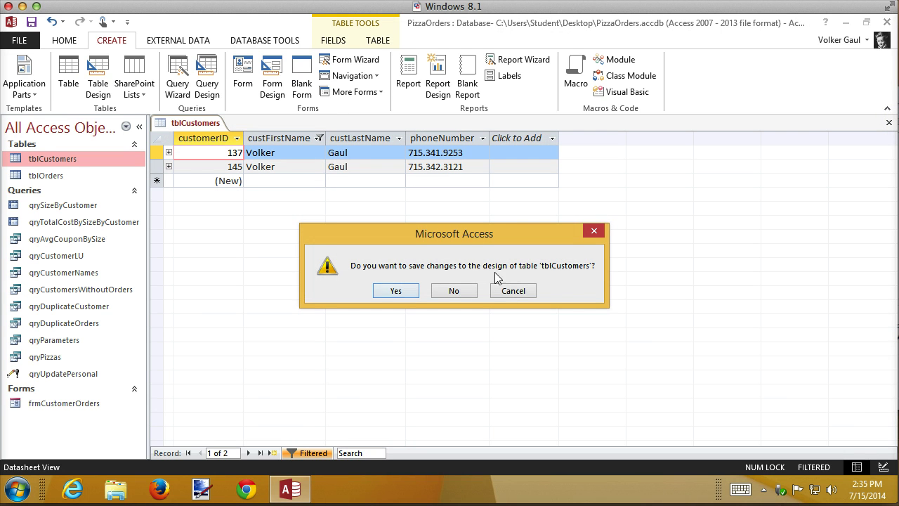
pyautogui.click(463, 291)
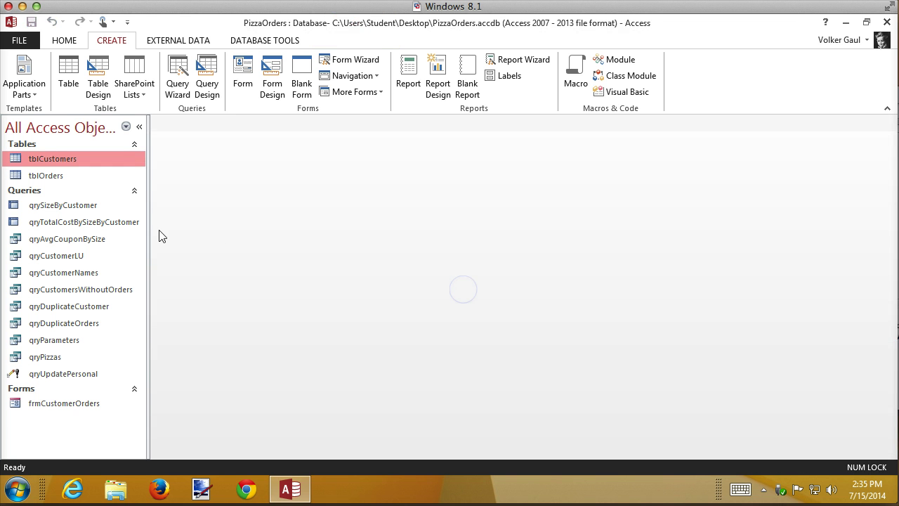
# - Open tblOrders and start a new order record with the order date 7/15/2014
pyautogui.click(63, 177)
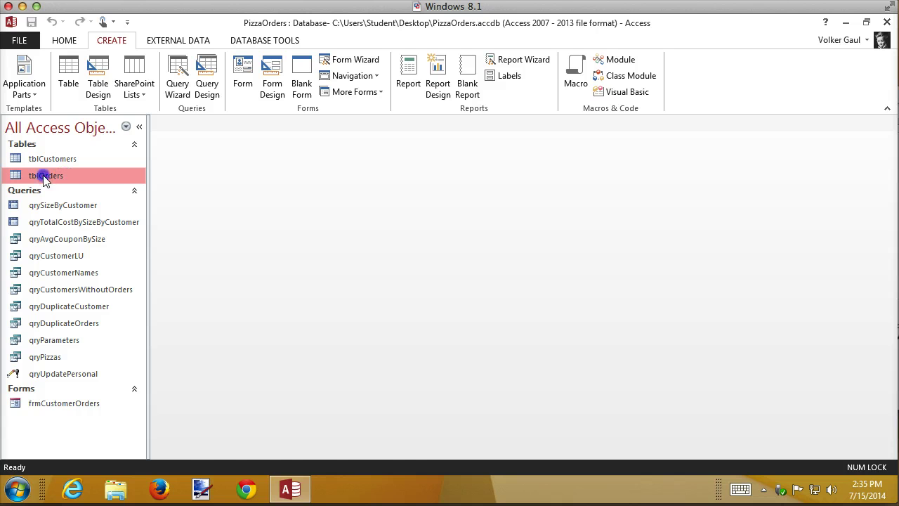
pyautogui.doubleClick(42, 175)
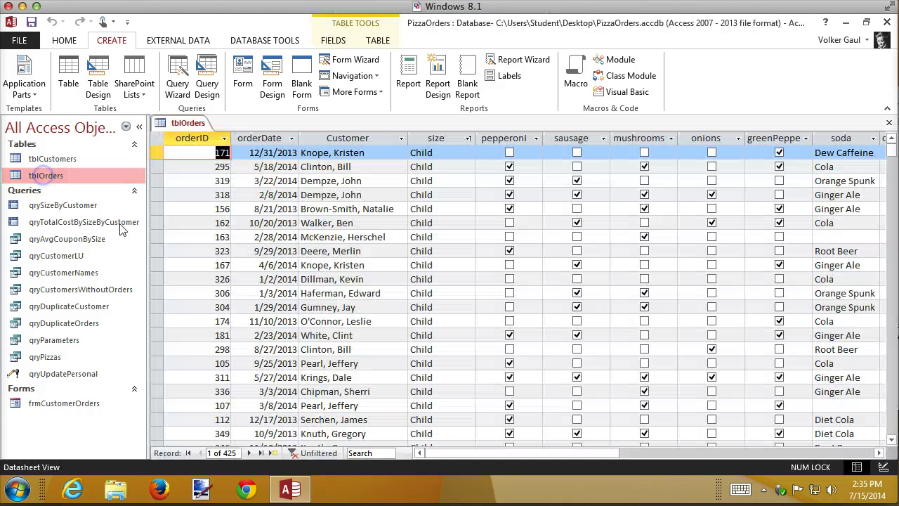
pyautogui.click(272, 453)
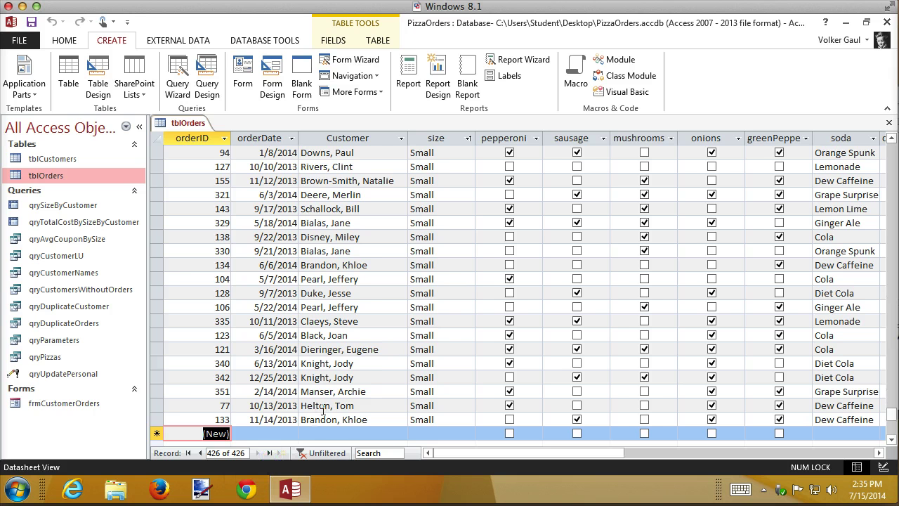
pyautogui.click(275, 434)
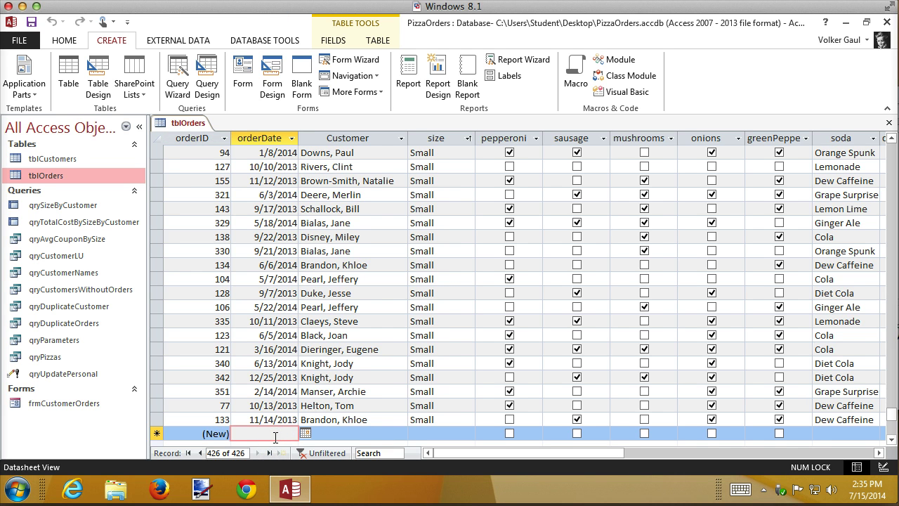
pyautogui.write('7/15')
pyautogui.press('Tab')
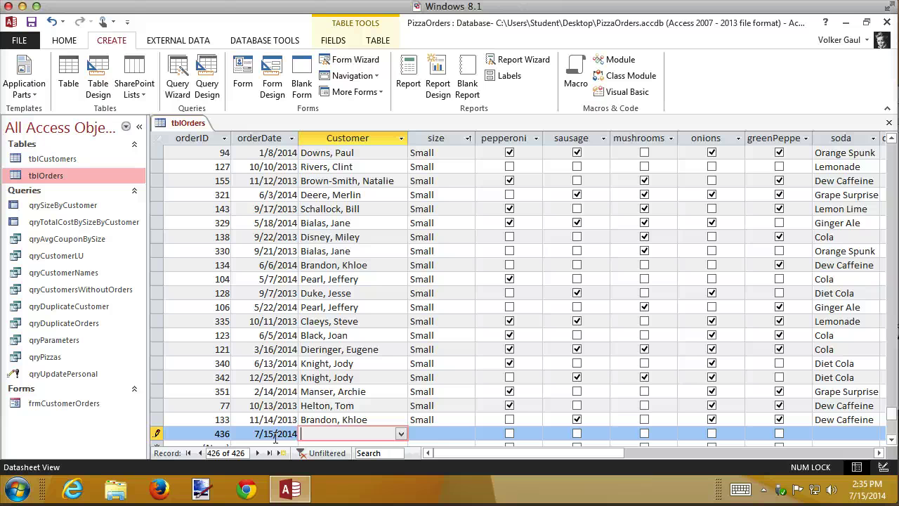
# - Try to enter a customer name that is not in the lookup list for the new order, and clear the entry
pyautogui.write('kahn, Genghi')
pyautogui.press('BackSpace')
pyautogui.write('his')
pyautogui.press('Return')
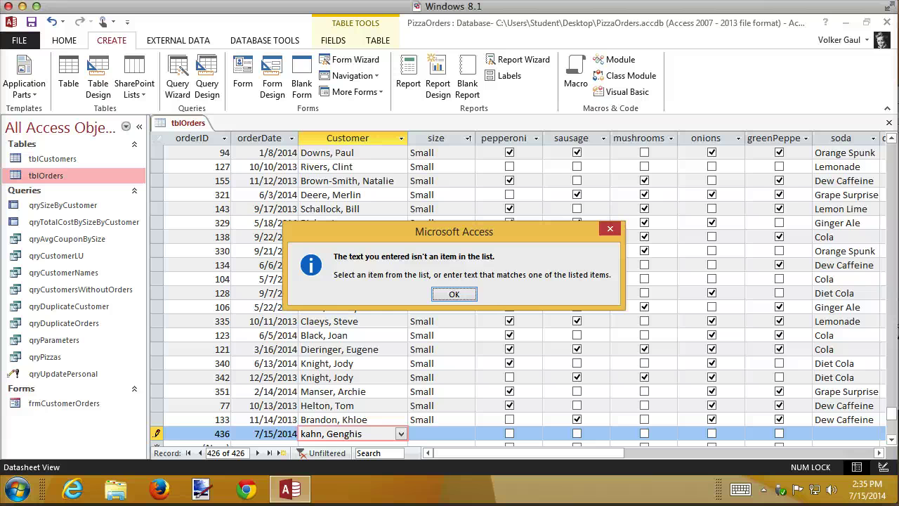
pyautogui.click(454, 294)
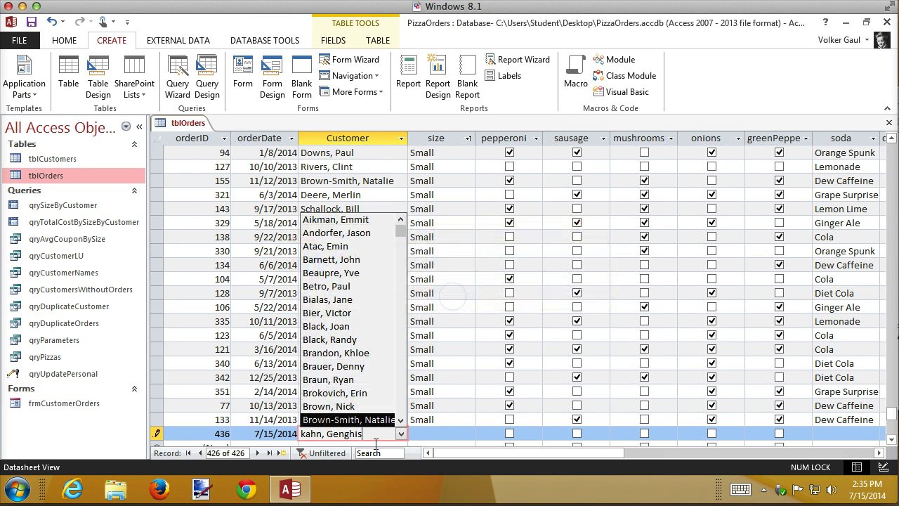
pyautogui.moveTo(380, 438); pyautogui.dragTo(270, 435)
pyautogui.press('BackSpace')
pyautogui.press('Escape')
# - Leave the new order's customer blank, set its size to Large and orderTotal to 15, and save the record
pyautogui.press('Tab')
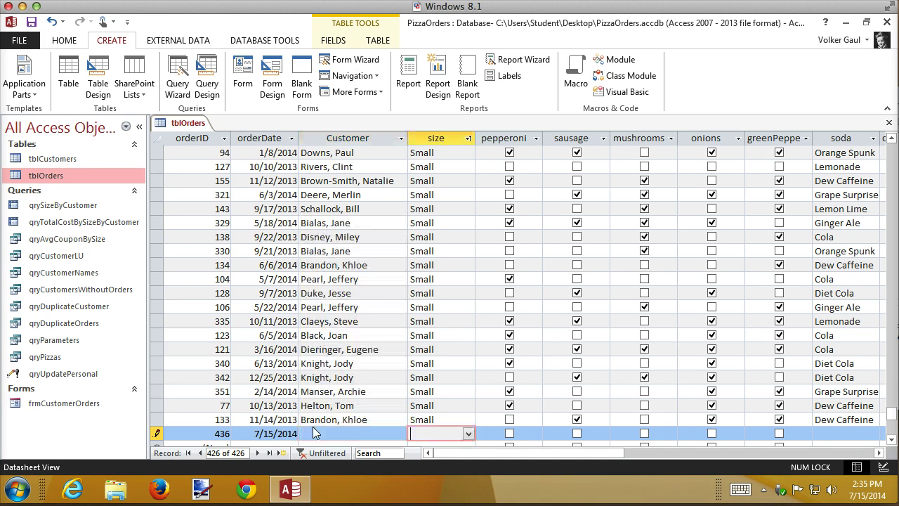
pyautogui.write('Large')
pyautogui.press('Tab')
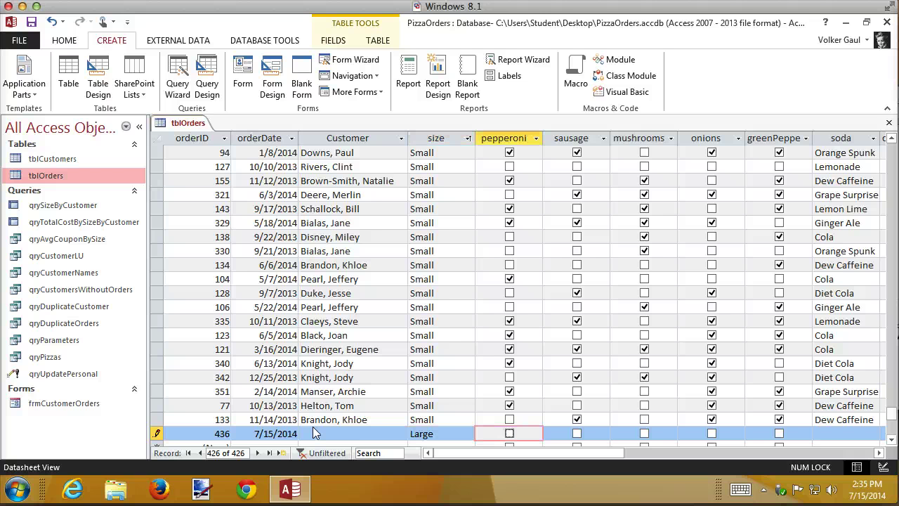
pyautogui.press('Tab')
pyautogui.press('Tab')
pyautogui.press('Tab')
pyautogui.press('Tab')
pyautogui.press('Tab')
pyautogui.press('Tab')
pyautogui.press('Tab')
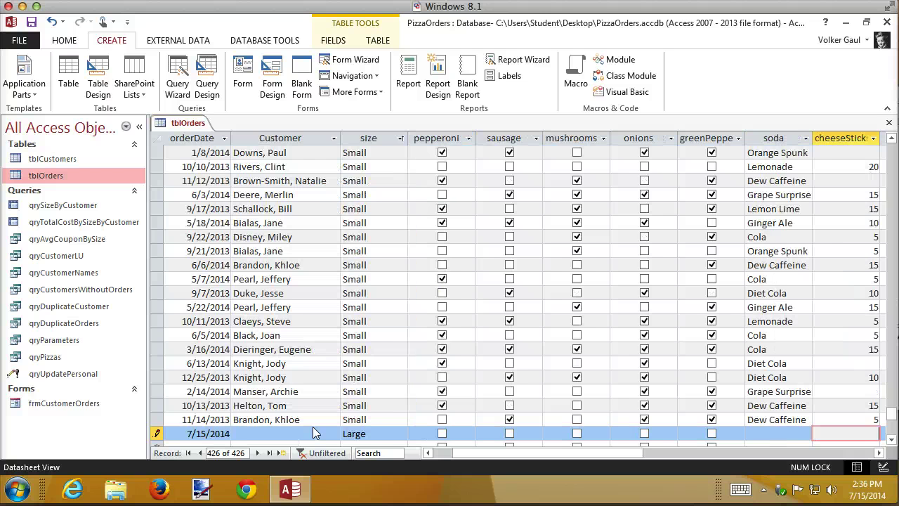
pyautogui.press('Tab')
pyautogui.write('15')
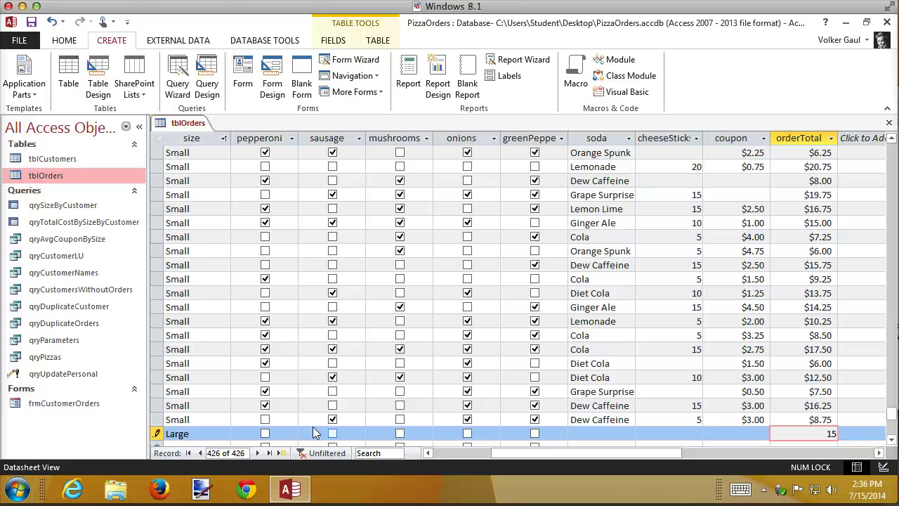
pyautogui.press('Tab')
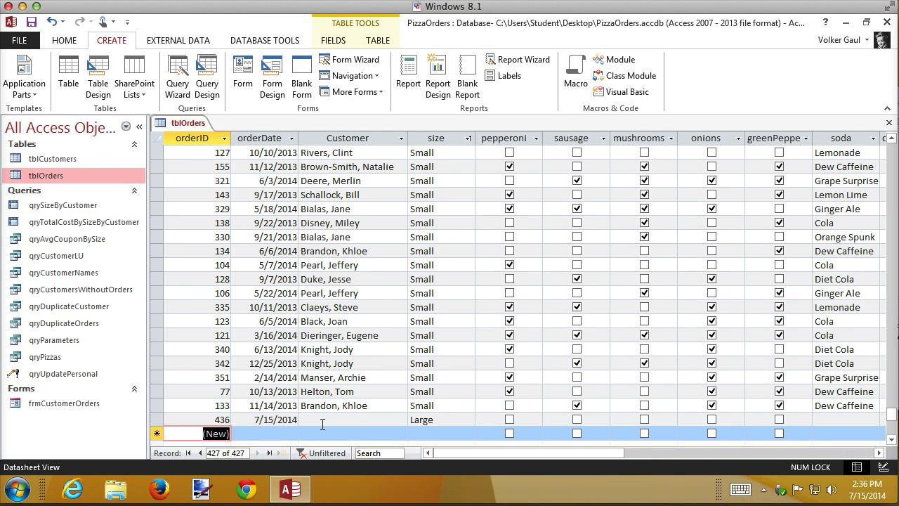
# - Start a Find Unmatched query for tblOrders records without a match in tblCustomers, matching Customer to customerID
pyautogui.click(177, 70)
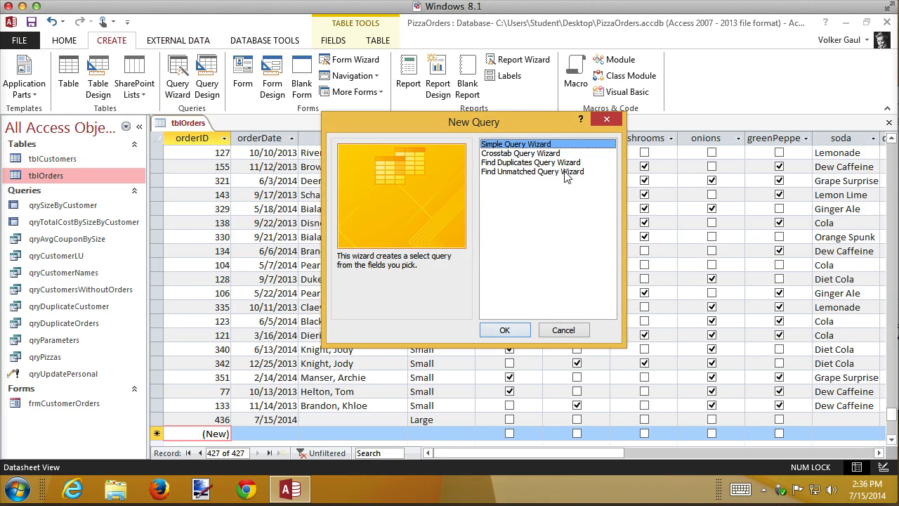
pyautogui.click(568, 172)
pyautogui.click(507, 330)
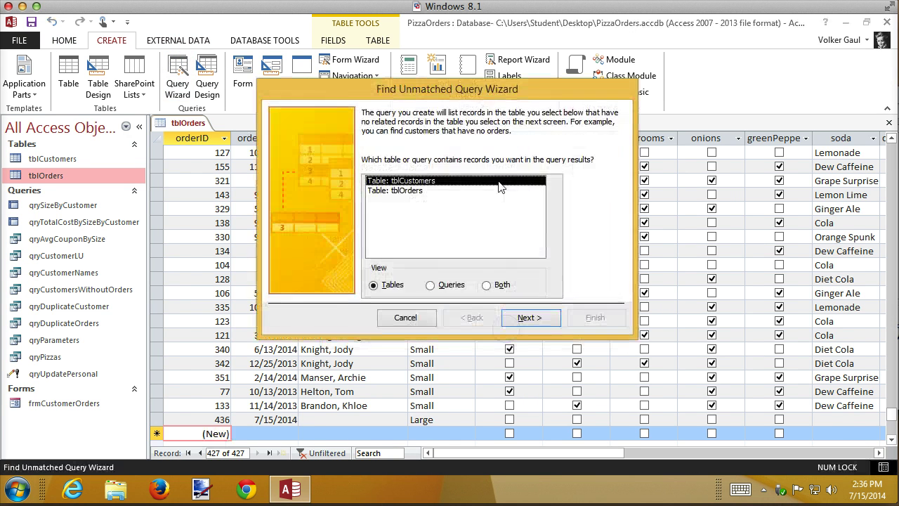
pyautogui.click(415, 192)
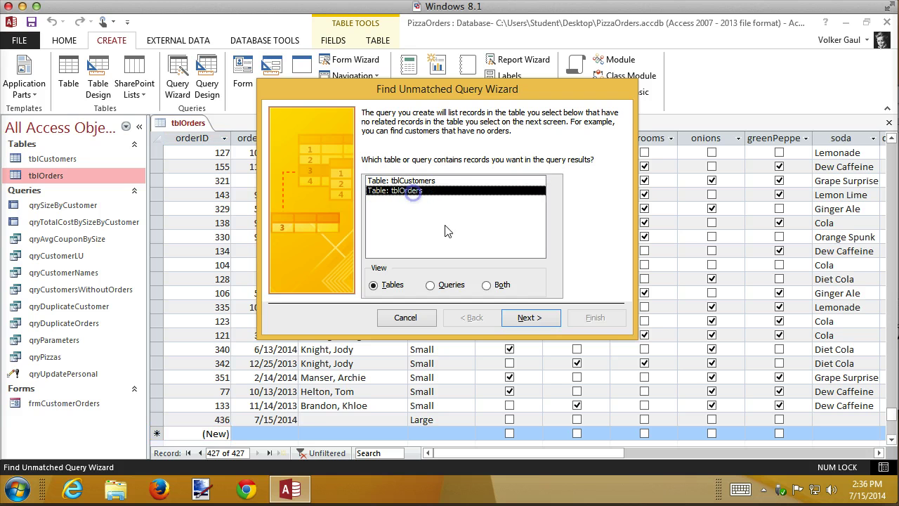
pyautogui.click(532, 320)
pyautogui.click(543, 317)
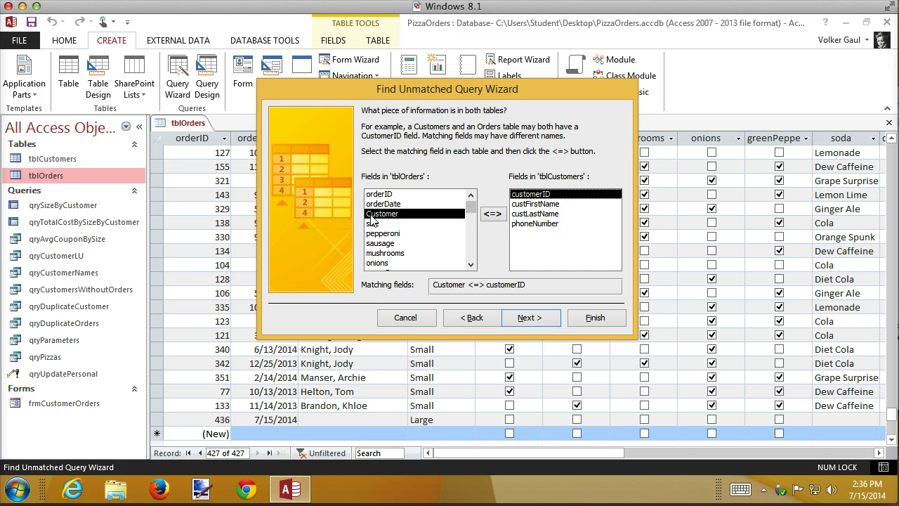
pyautogui.click(552, 317)
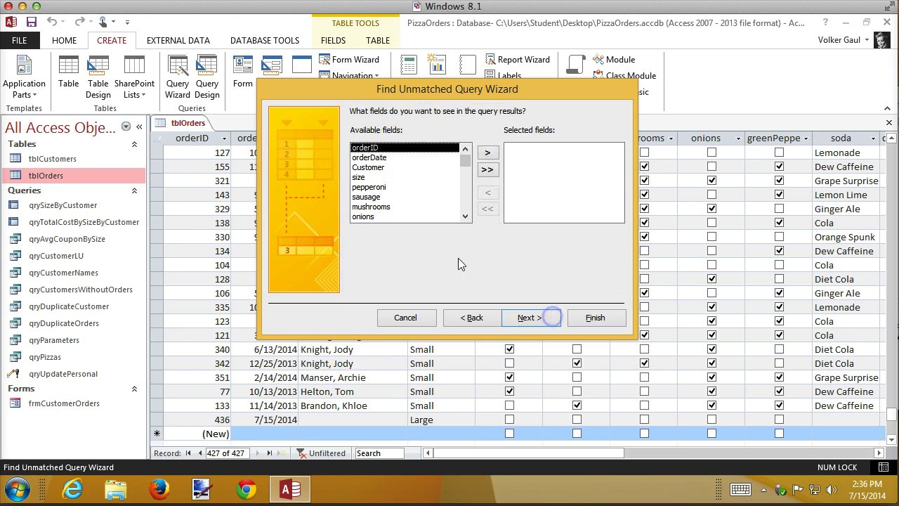
# - Include every tblOrders field except orderID in the unmatched query's results
pyautogui.click(491, 178)
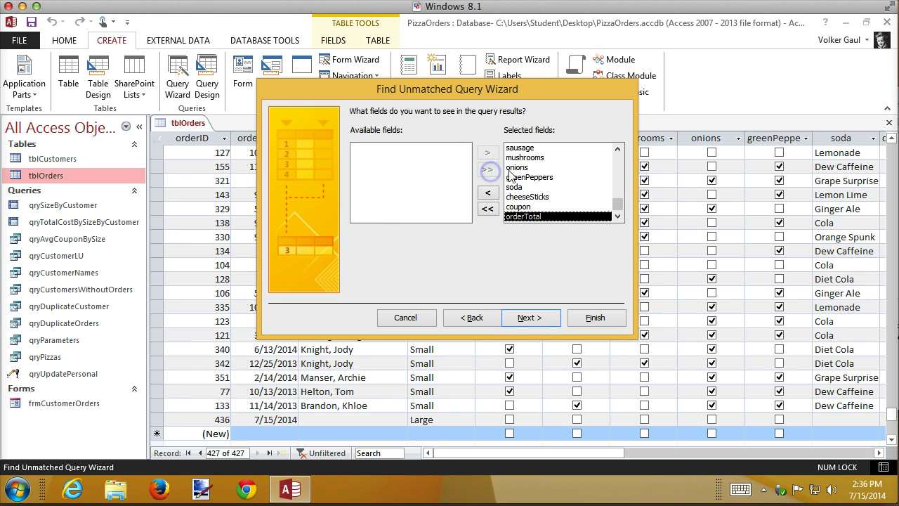
pyautogui.click(615, 163)
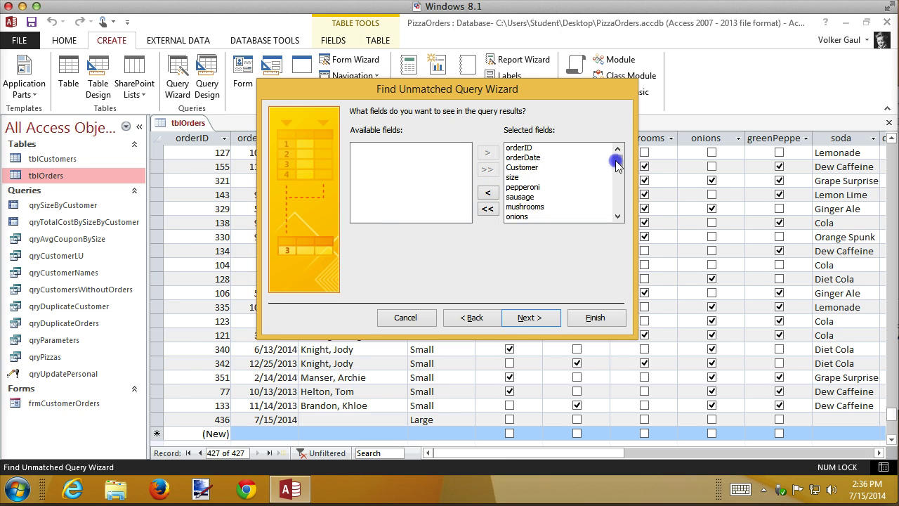
pyautogui.click(537, 149)
pyautogui.click(488, 192)
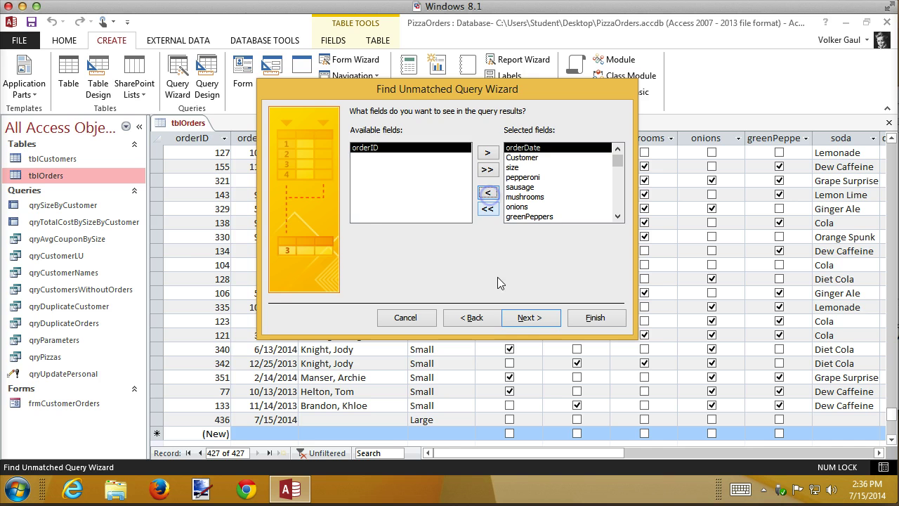
pyautogui.click(530, 318)
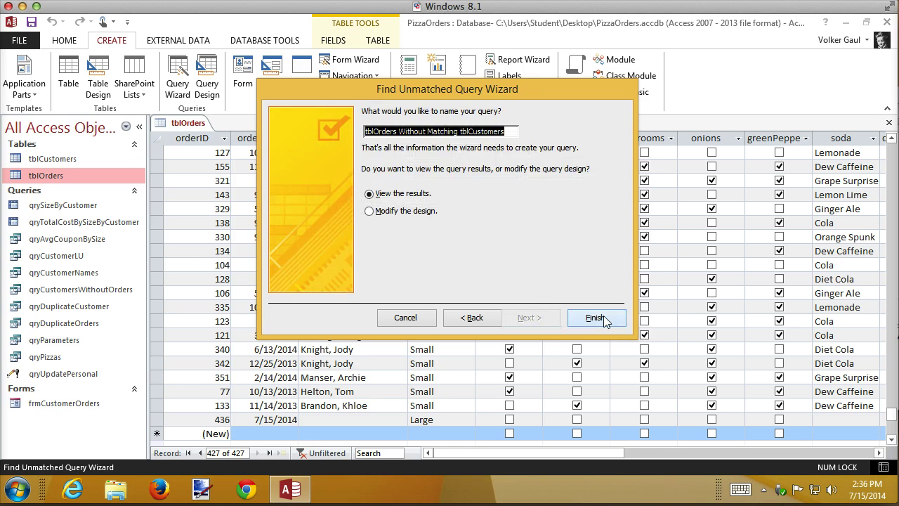
# - Name the query qryOrderWithNoCustomer and finish the wizard to view its results
pyautogui.write('qry')
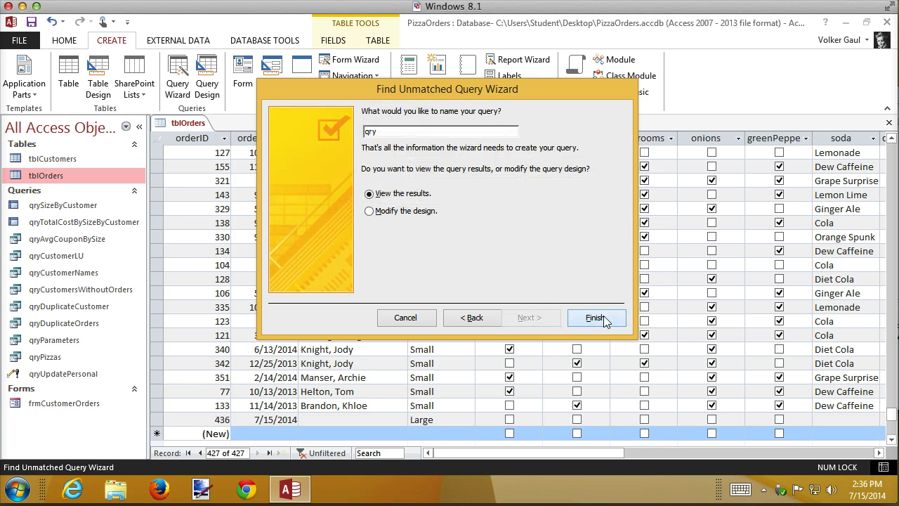
pyautogui.write('OrderWithNoCU')
pyautogui.press('BackSpace')
pyautogui.write('ustomer')
pyautogui.click(604, 316)
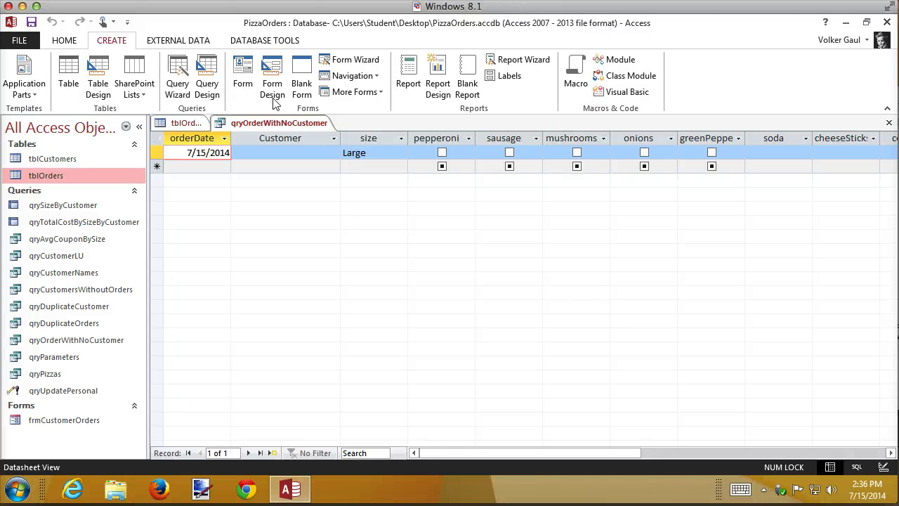
# - Assign the second customer in the lookup list to the 7/15/2014 order in the query results and save the record
pyautogui.click(288, 153)
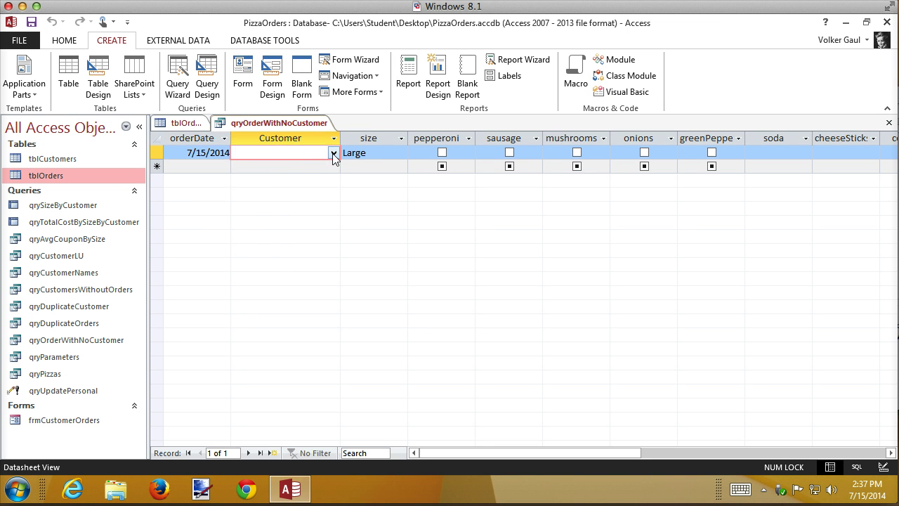
pyautogui.click(334, 153)
pyautogui.click(305, 177)
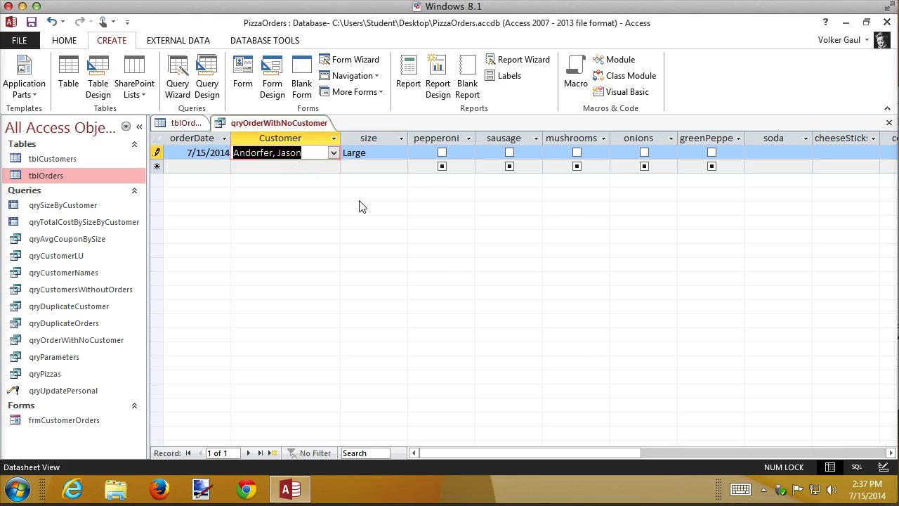
pyautogui.click(309, 165)
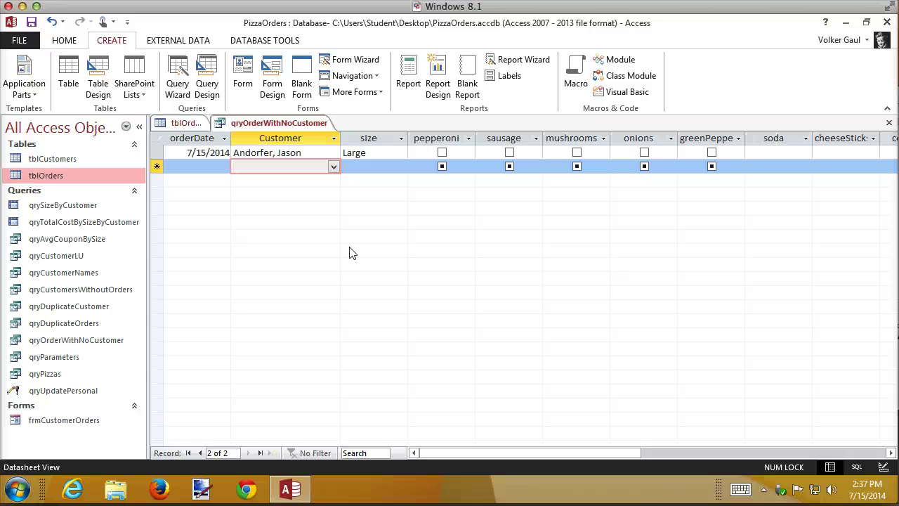
pyautogui.moveTo(304, 491)
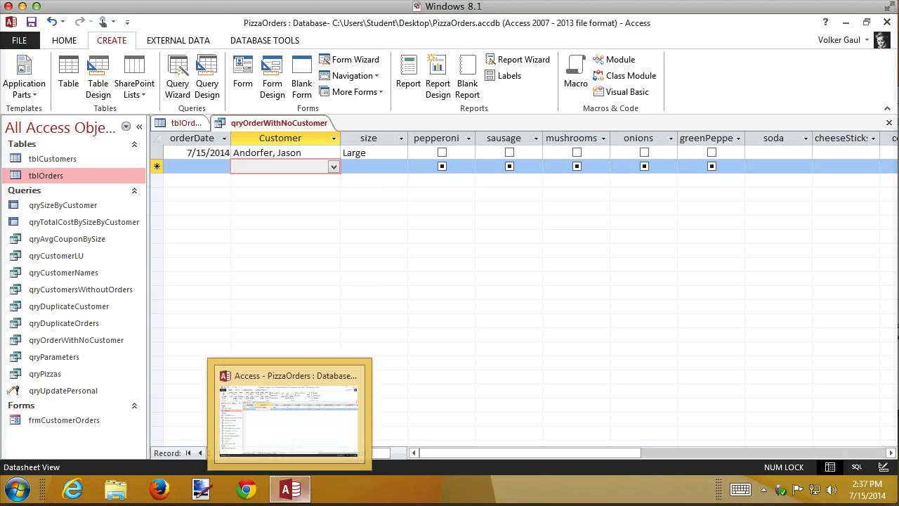